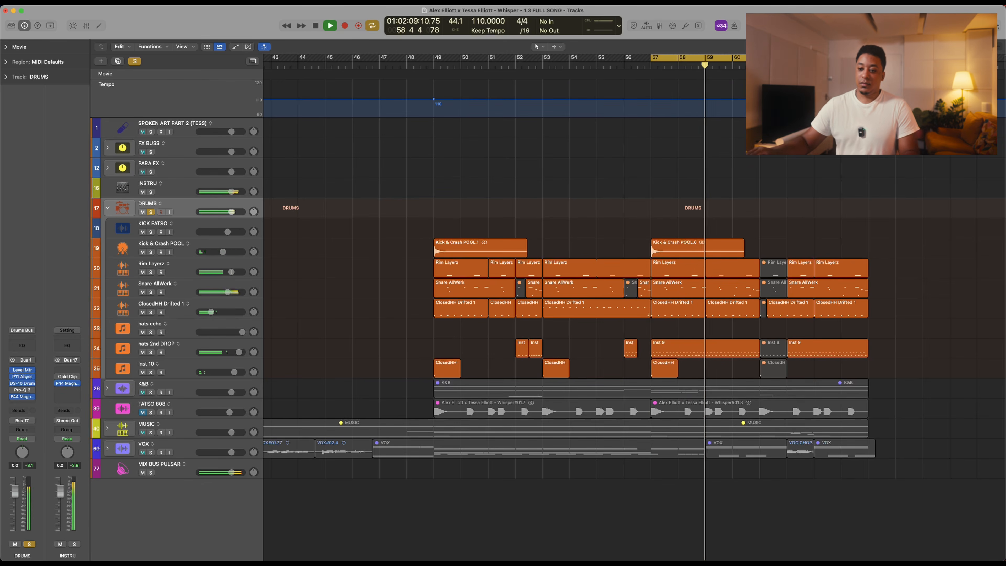
Step: Set the cycle range to run from bar 49 past bar 60 and stop playback of the soloed DRUMS
{"action": "left_click_drag", "start_coordinate": [436, 59], "coordinate": [736, 60]}
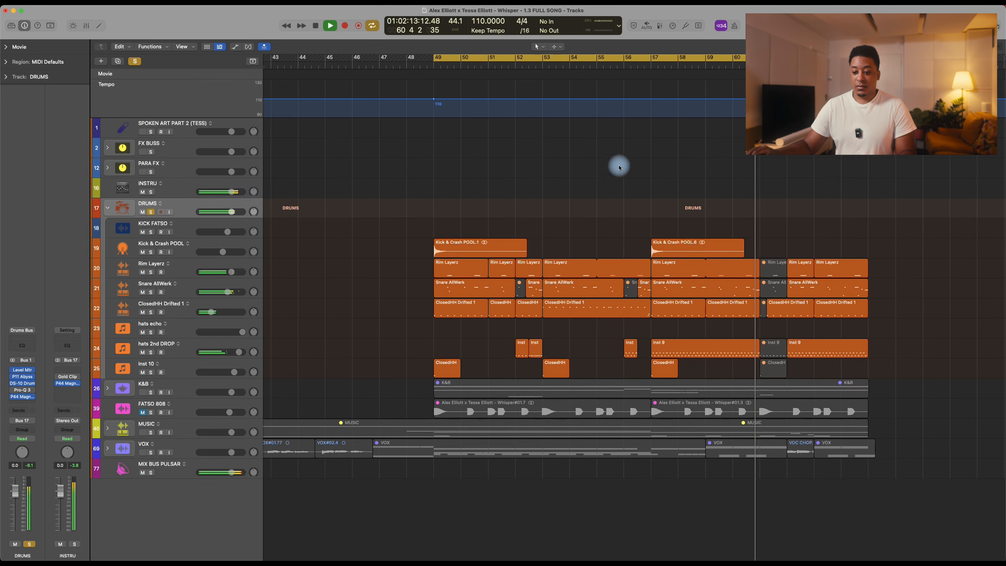
{"action": "key", "text": "space"}
Step: Solo the K&B stack alongside DRUMS, and expand K&B and its nested BASS stack to show their tracks
{"action": "left_click", "coordinate": [152, 392]}
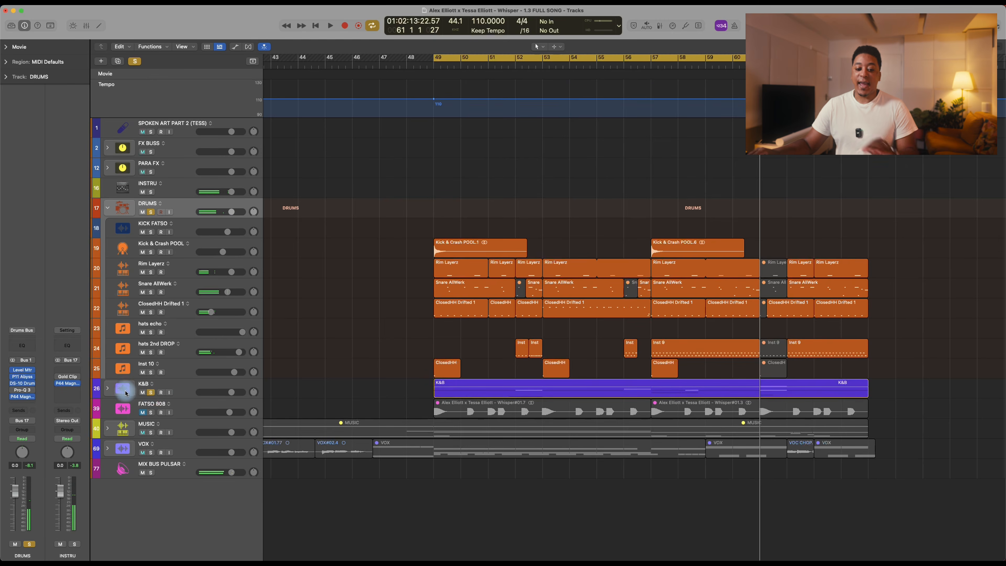
{"action": "left_click", "coordinate": [107, 389]}
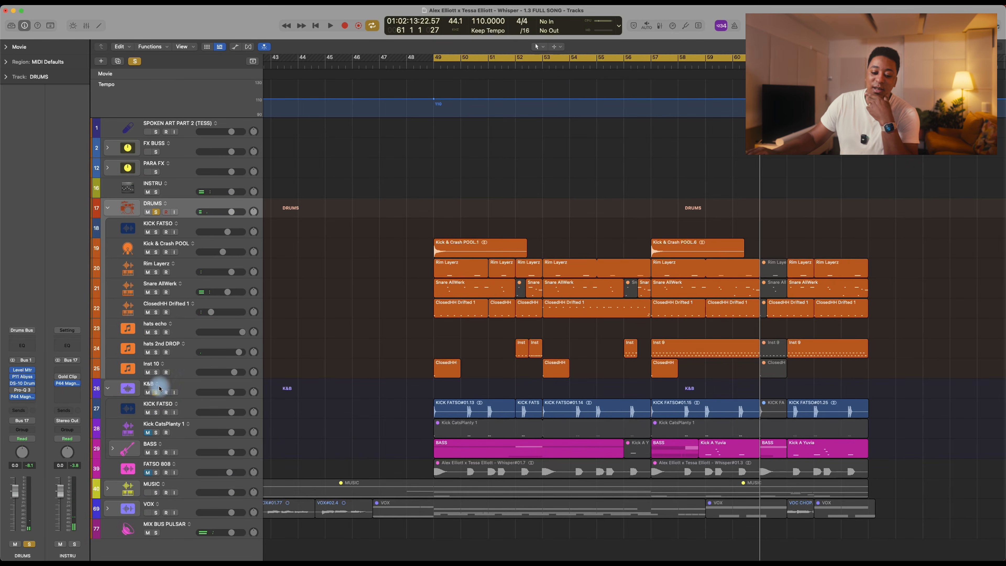
{"action": "left_click", "coordinate": [186, 392]}
{"action": "left_click", "coordinate": [118, 455]}
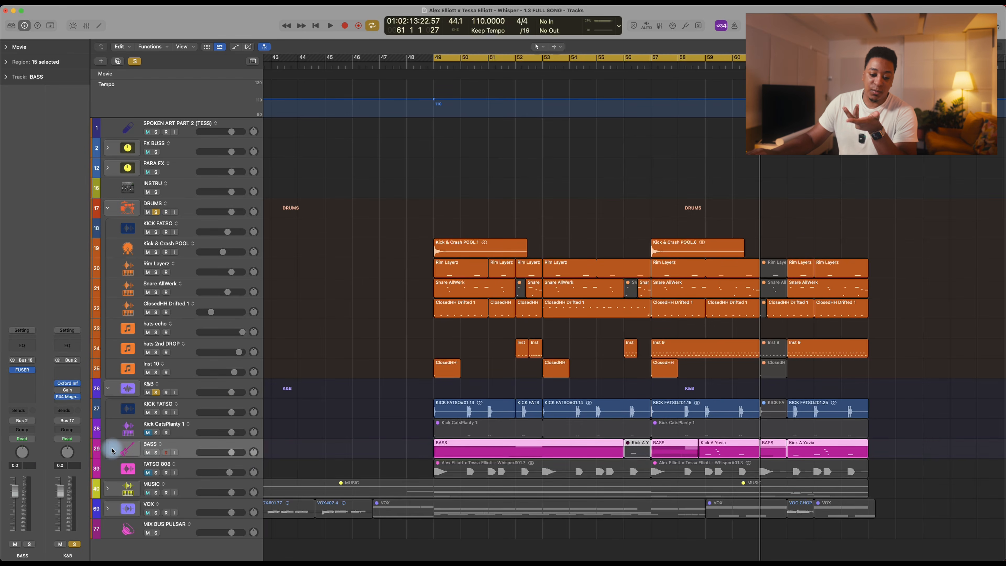
{"action": "left_click", "coordinate": [112, 449]}
{"action": "scroll", "coordinate": [350, 399], "scroll_direction": "down", "scroll_amount": 10}
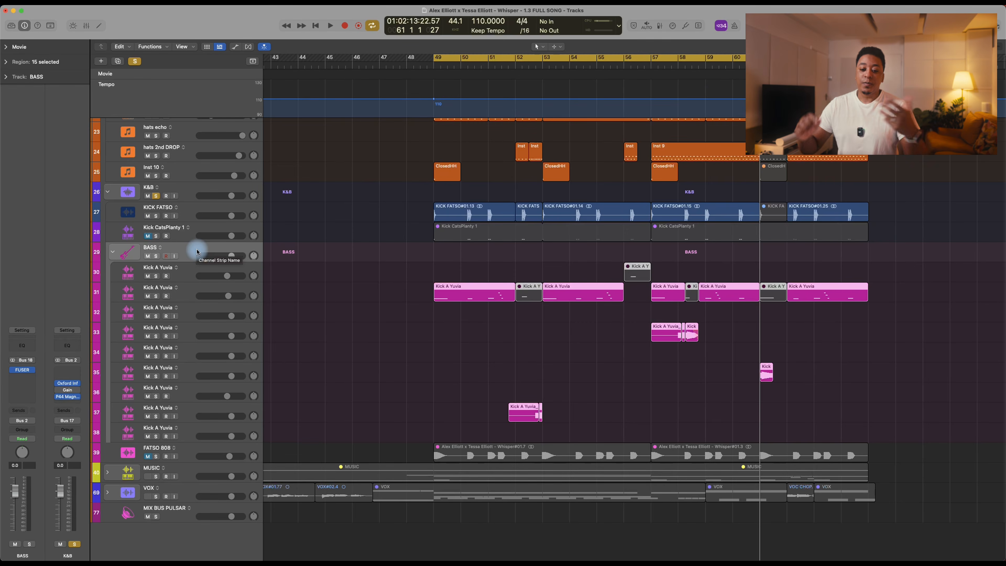
Step: Select the K&B stack and audition it with the drums from bar 49, reviewing their tracks during playback
{"action": "left_click", "coordinate": [191, 210]}
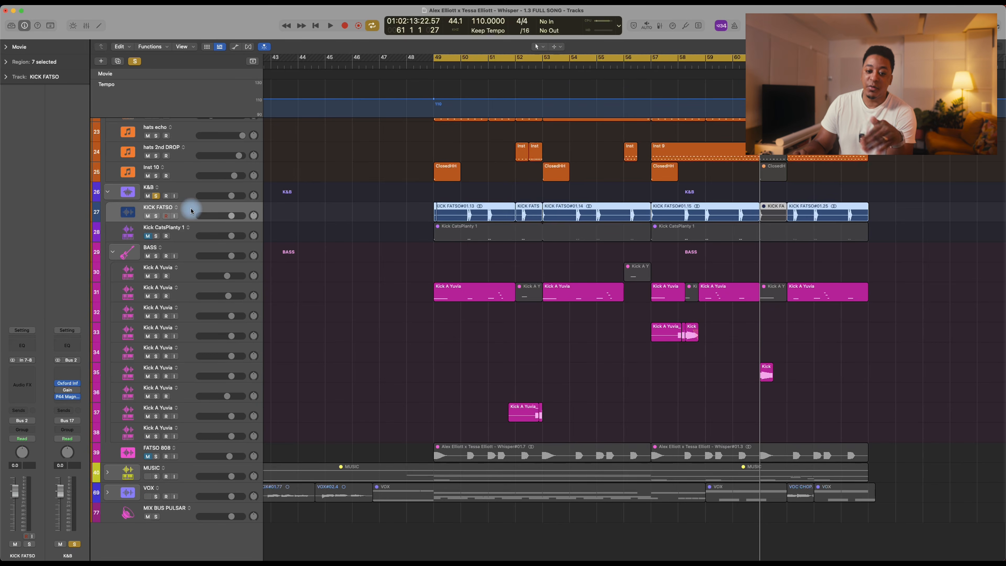
{"action": "left_click", "coordinate": [188, 192]}
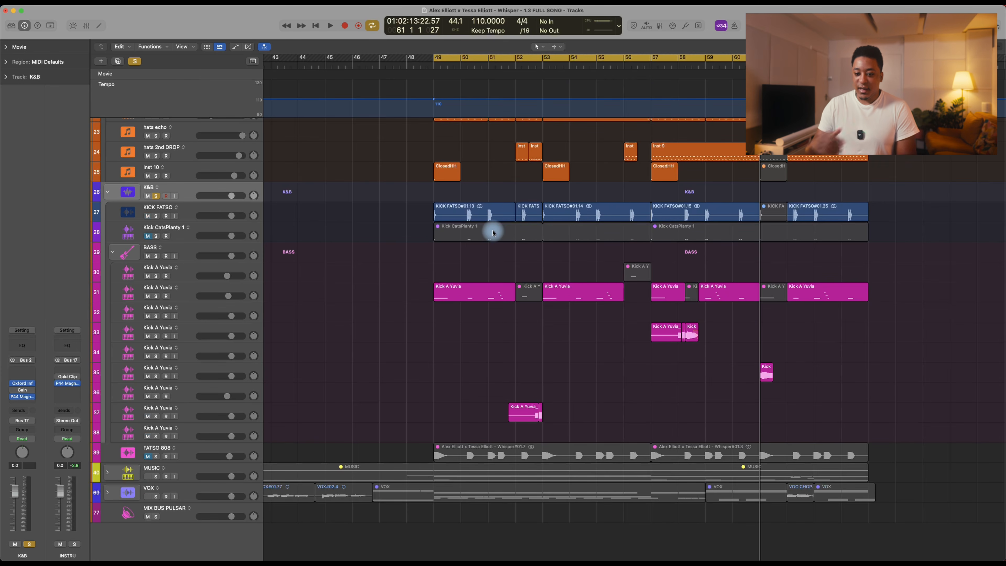
{"action": "key", "text": "space"}
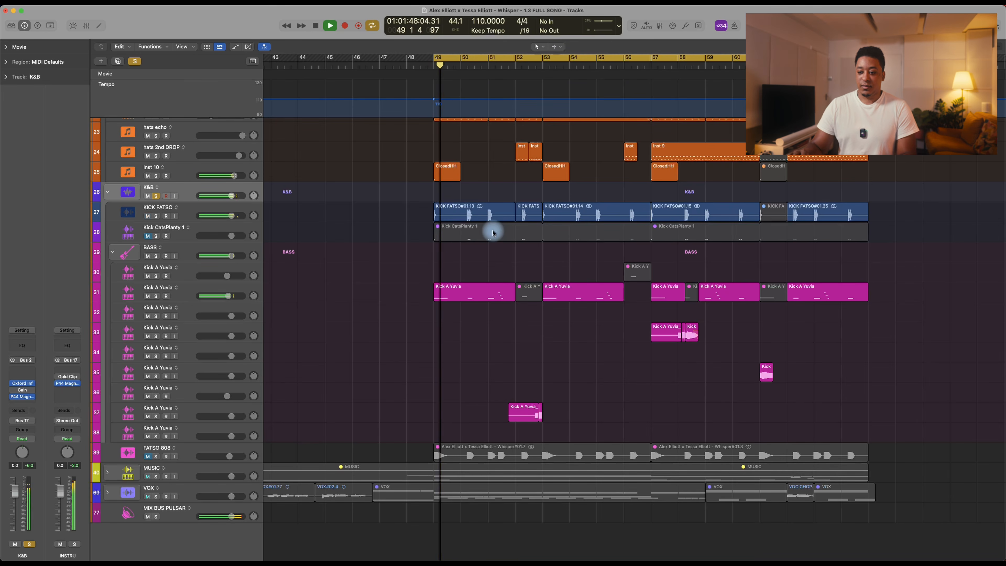
{"action": "scroll", "coordinate": [432, 246], "scroll_direction": "up", "scroll_amount": 5}
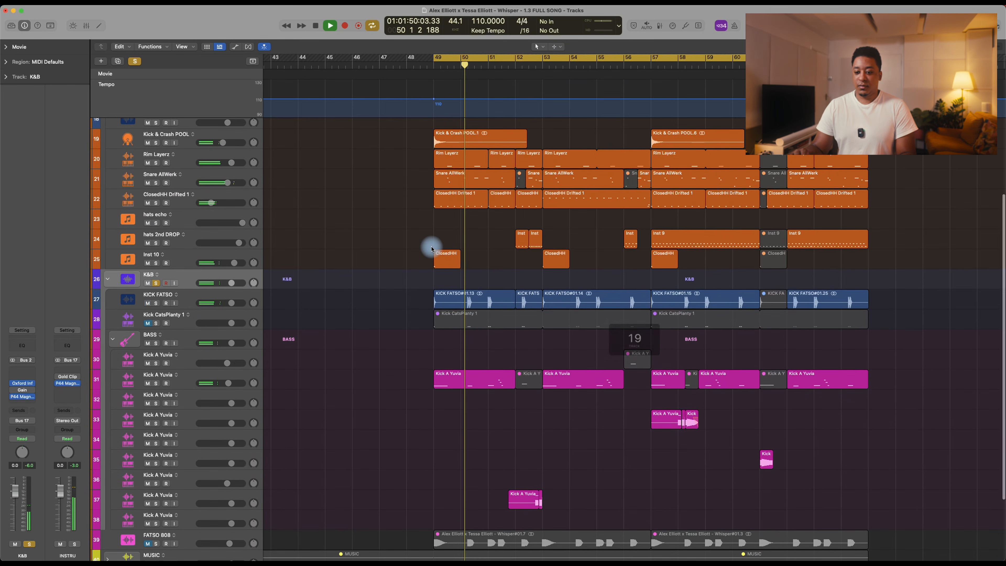
{"action": "scroll", "coordinate": [431, 248], "scroll_direction": "down", "scroll_amount": 4}
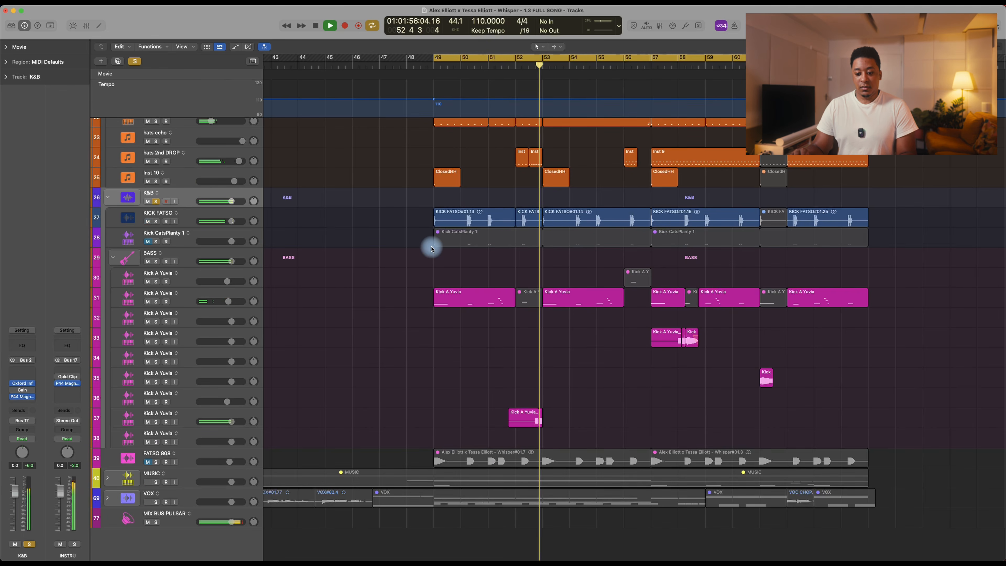
{"action": "key", "text": "space"}
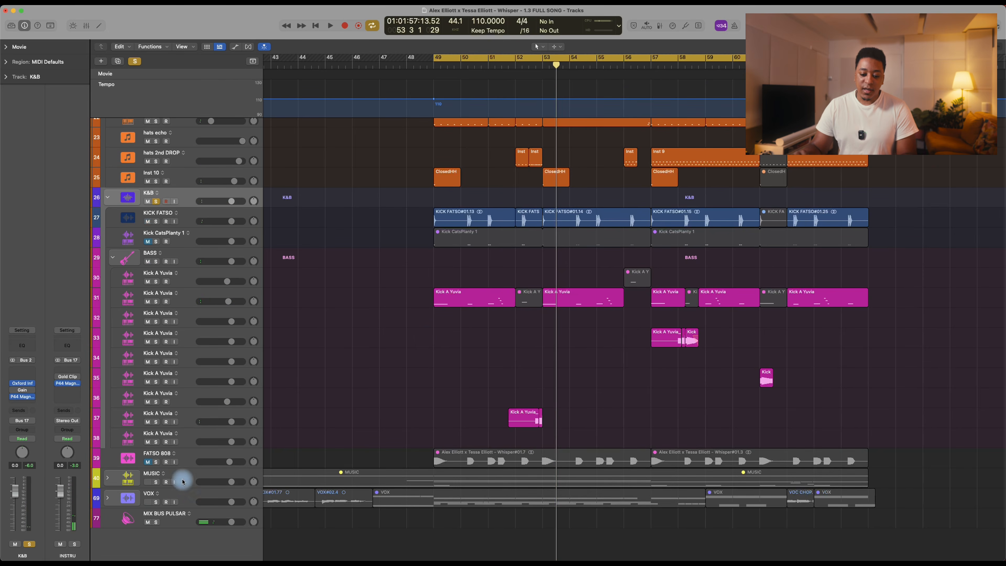
Step: Add the MUSIC stack to the solo, expand it to review its tracks, and audition it within the loop
{"action": "left_click", "coordinate": [156, 482]}
{"action": "left_click", "coordinate": [107, 478]}
{"action": "scroll", "coordinate": [508, 348], "scroll_direction": "down", "scroll_amount": 10}
{"action": "scroll", "coordinate": [508, 348], "scroll_direction": "up", "scroll_amount": 1}
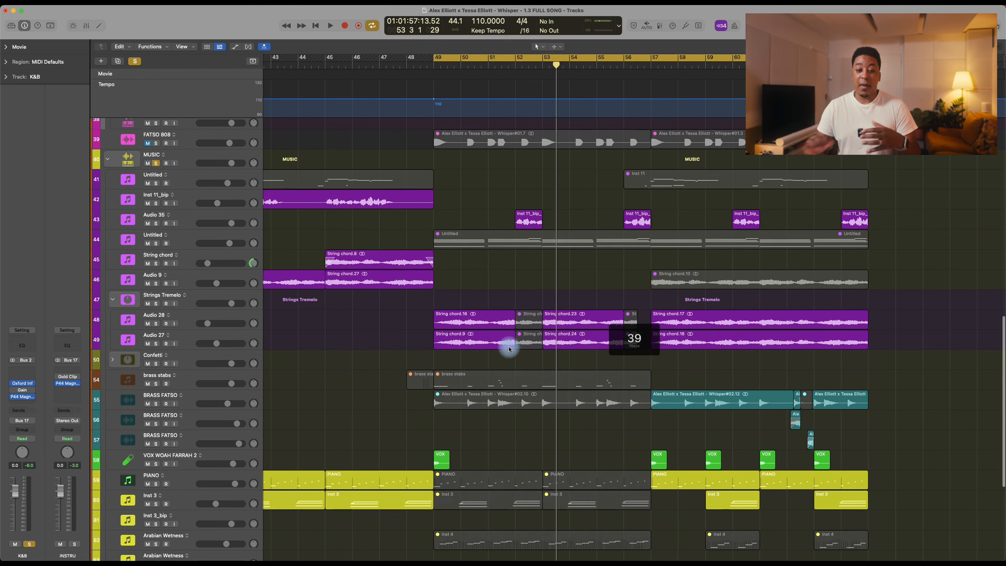
{"action": "scroll", "coordinate": [509, 347], "scroll_direction": "down", "scroll_amount": 8}
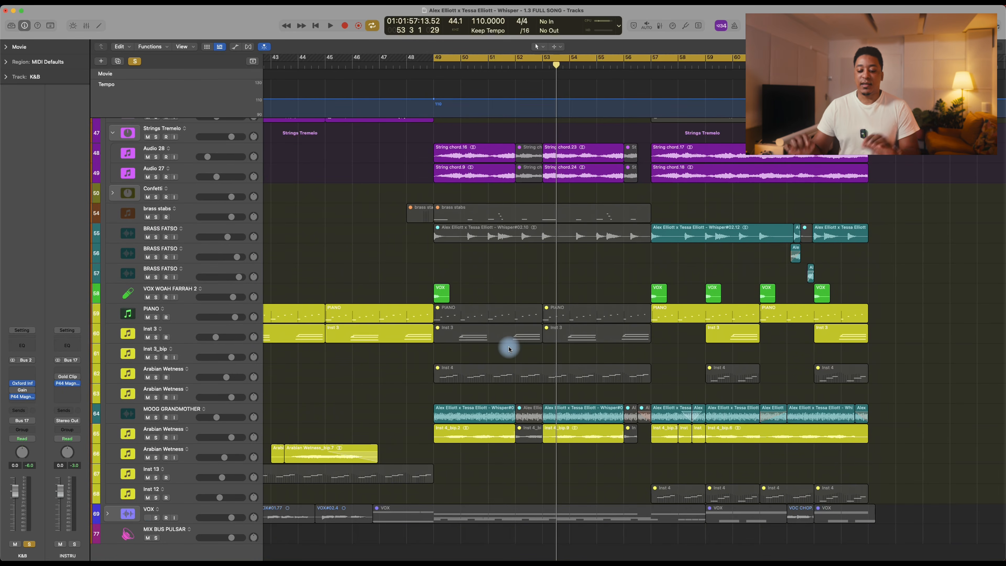
{"action": "key", "text": "space"}
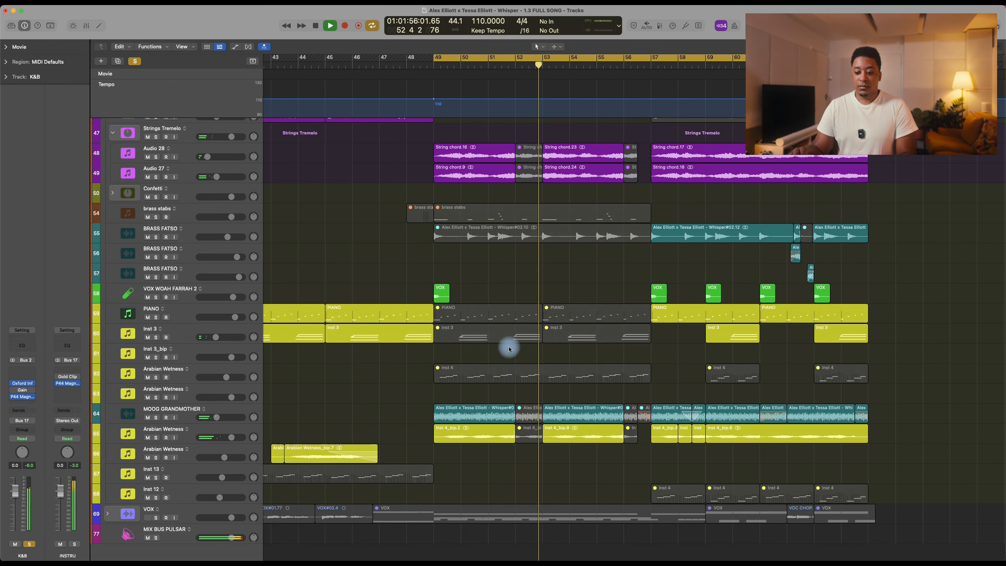
{"action": "key", "text": "space"}
Step: Add the VOX stack to the solo, expand its tracks, and audition the loop with the vocals included
{"action": "scroll", "coordinate": [471, 359], "scroll_direction": "down", "scroll_amount": 2}
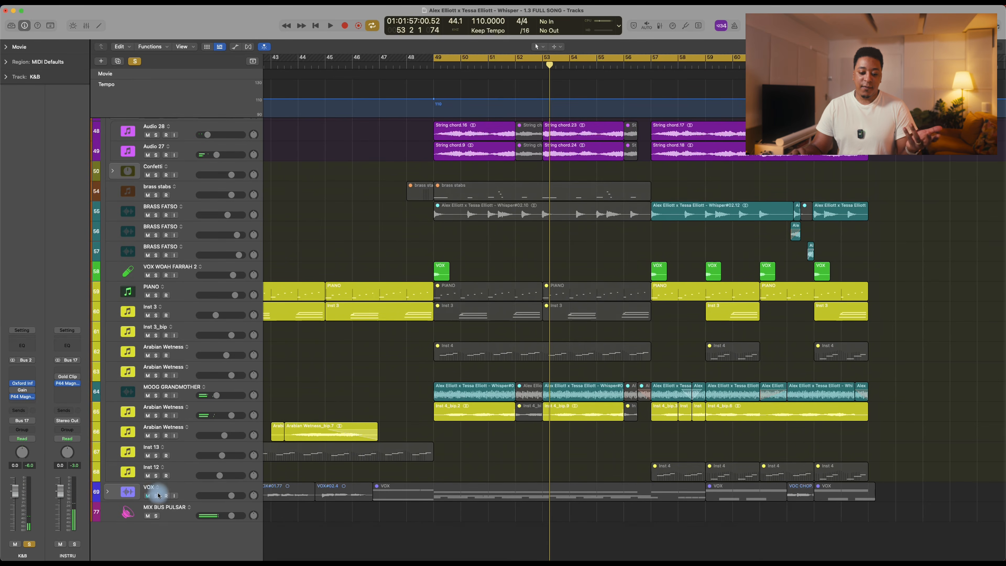
{"action": "left_click", "coordinate": [157, 495]}
{"action": "left_click", "coordinate": [109, 492]}
{"action": "scroll", "coordinate": [460, 326], "scroll_direction": "down", "scroll_amount": 5}
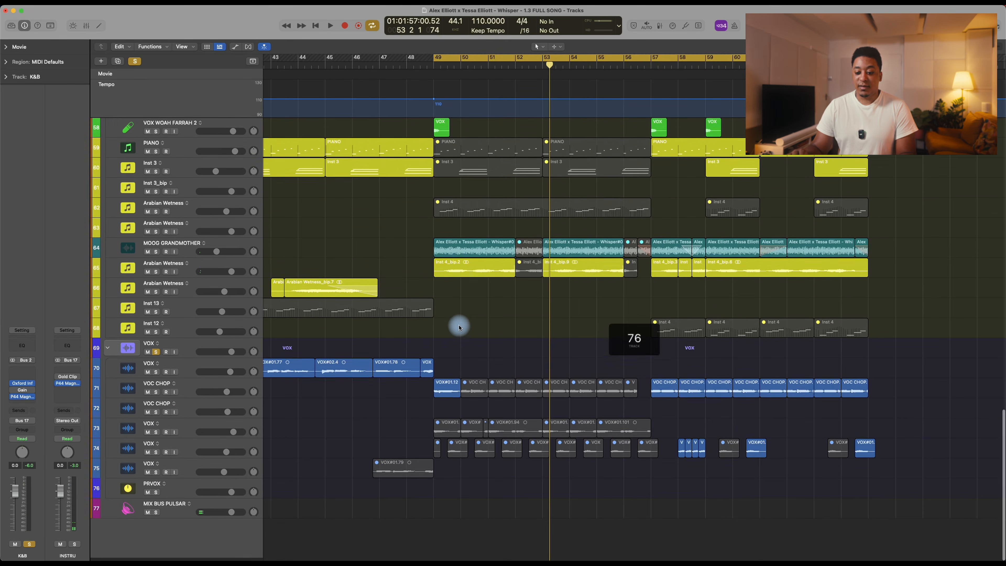
{"action": "key", "text": "space"}
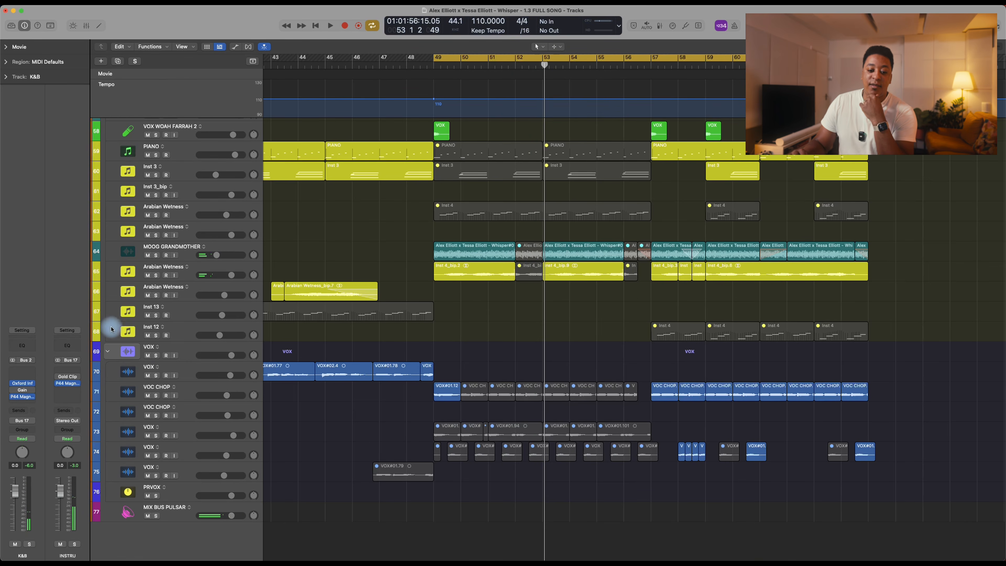
Step: Collapse the VOX and MUSIC stacks after checking the tracks inside the nested Confetti stack
{"action": "left_click", "coordinate": [107, 349]}
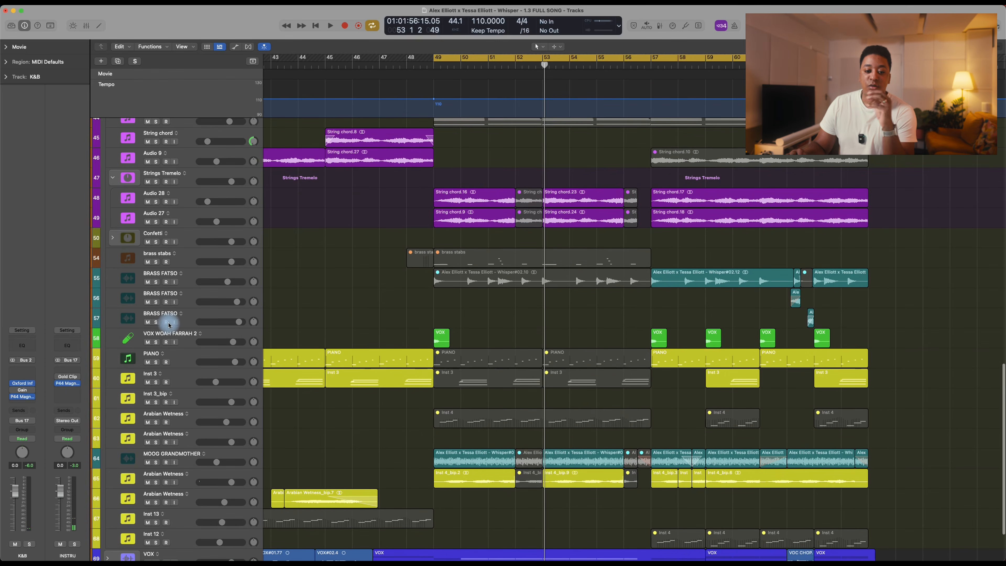
{"action": "left_click", "coordinate": [114, 237]}
{"action": "scroll", "coordinate": [301, 243], "scroll_direction": "up", "scroll_amount": 10}
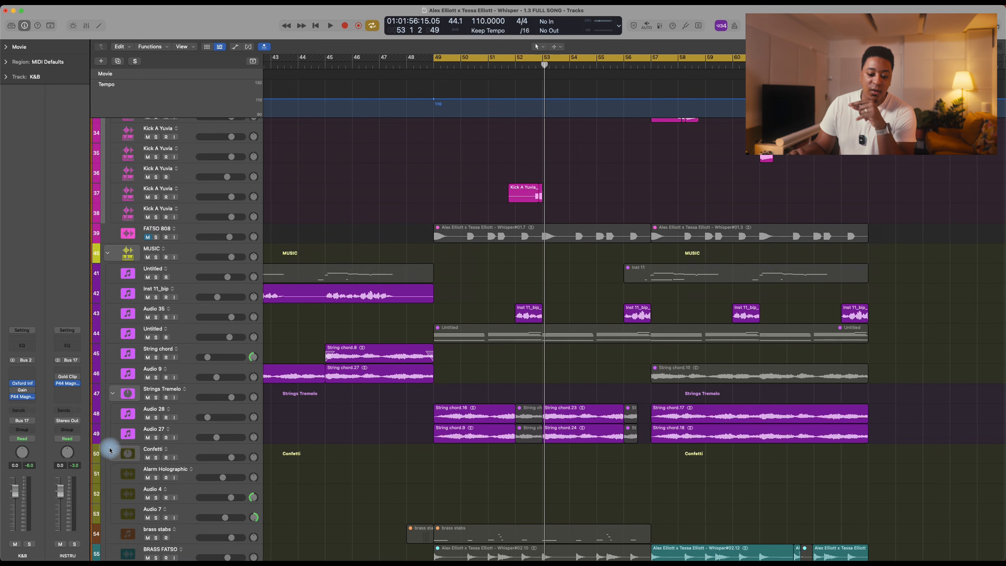
{"action": "left_click", "coordinate": [113, 454]}
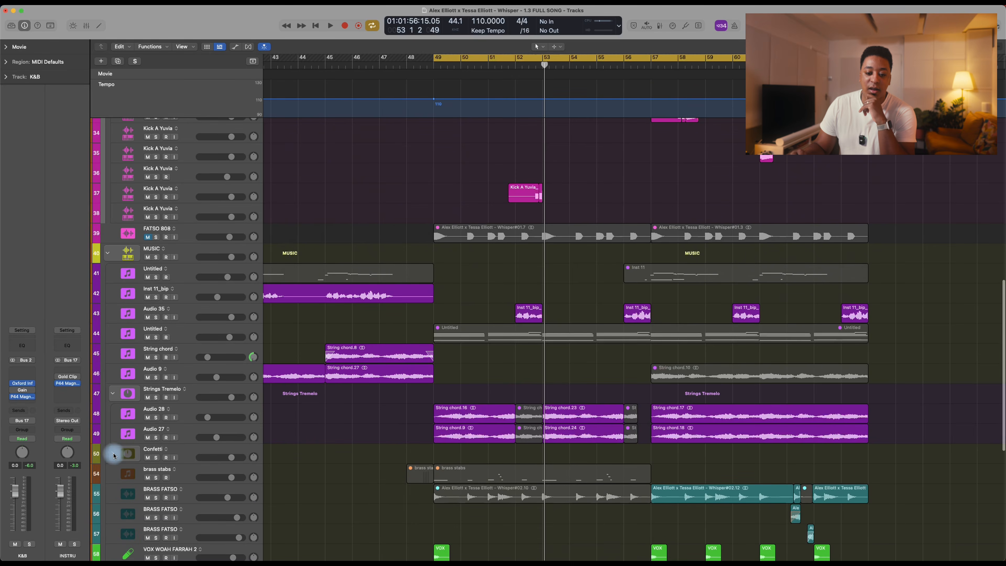
{"action": "left_click", "coordinate": [108, 252]}
Step: Select the DRUMS stack, bypass its P44 Magnum insert, and play the loop to check the drum bus peak level
{"action": "scroll", "coordinate": [366, 213], "scroll_direction": "up", "scroll_amount": 10}
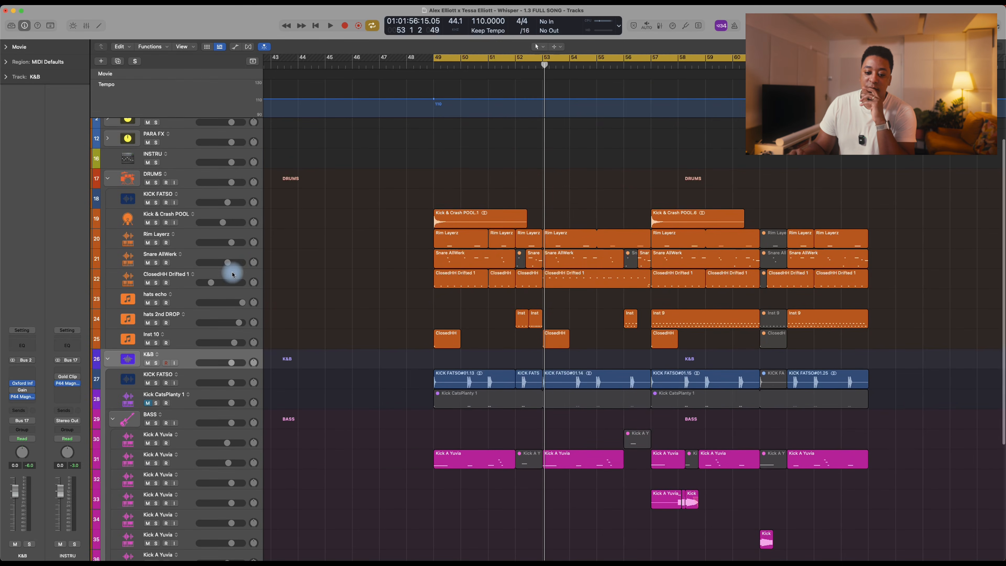
{"action": "scroll", "coordinate": [319, 294], "scroll_direction": "down", "scroll_amount": 5}
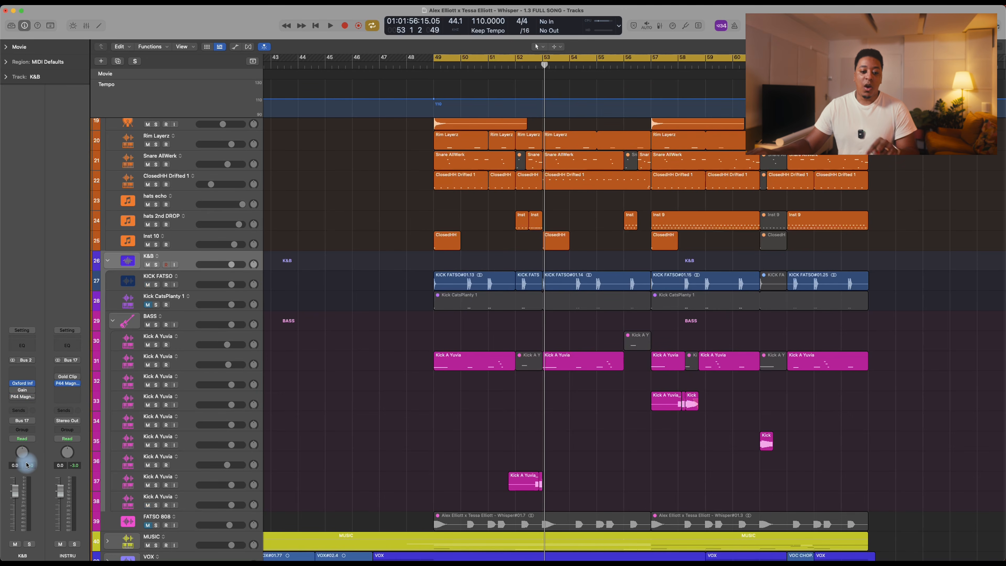
{"action": "scroll", "coordinate": [238, 198], "scroll_direction": "up", "scroll_amount": 5}
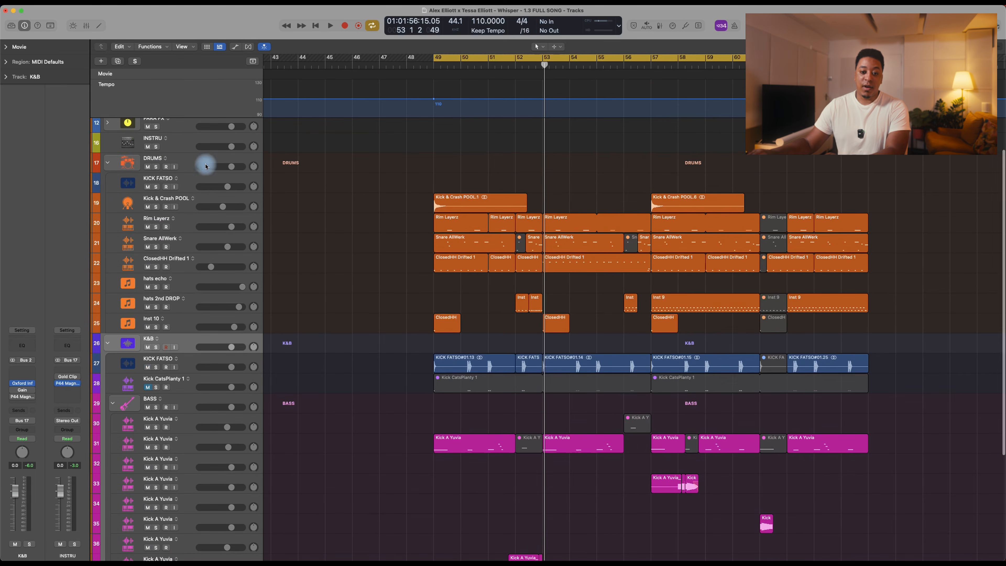
{"action": "left_click", "coordinate": [184, 169]}
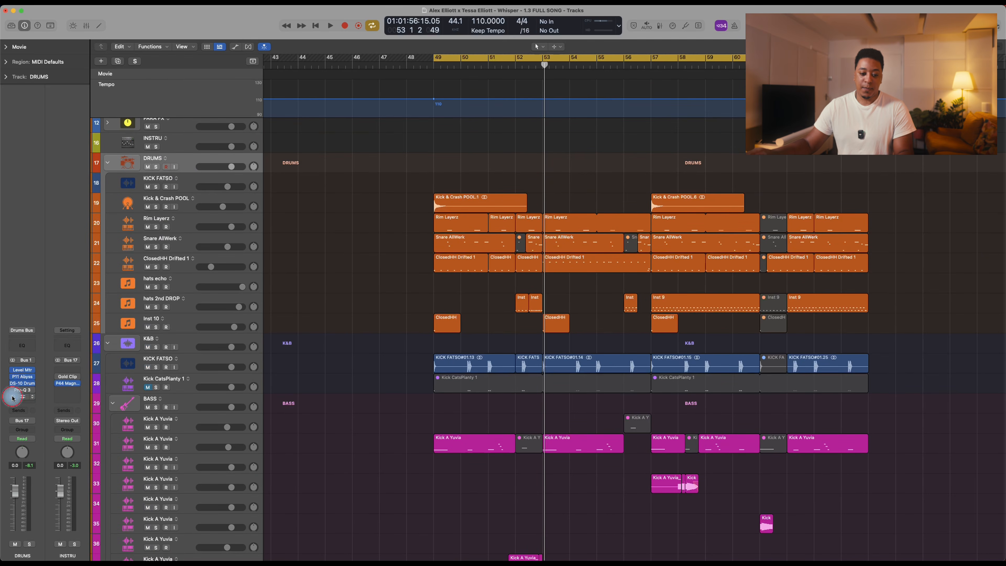
{"action": "key", "text": "space"}
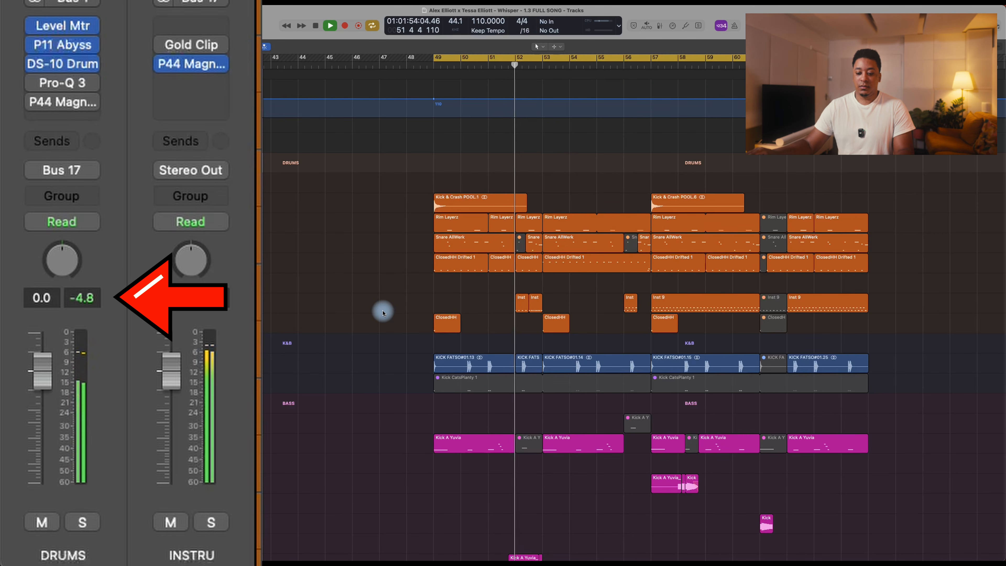
Step: Shorten the cycle range to bars 49–57, and replay it with P44 Magnum re-enabled on DRUMS to compare peak levels
{"action": "left_click_drag", "start_coordinate": [435, 60], "coordinate": [650, 63]}
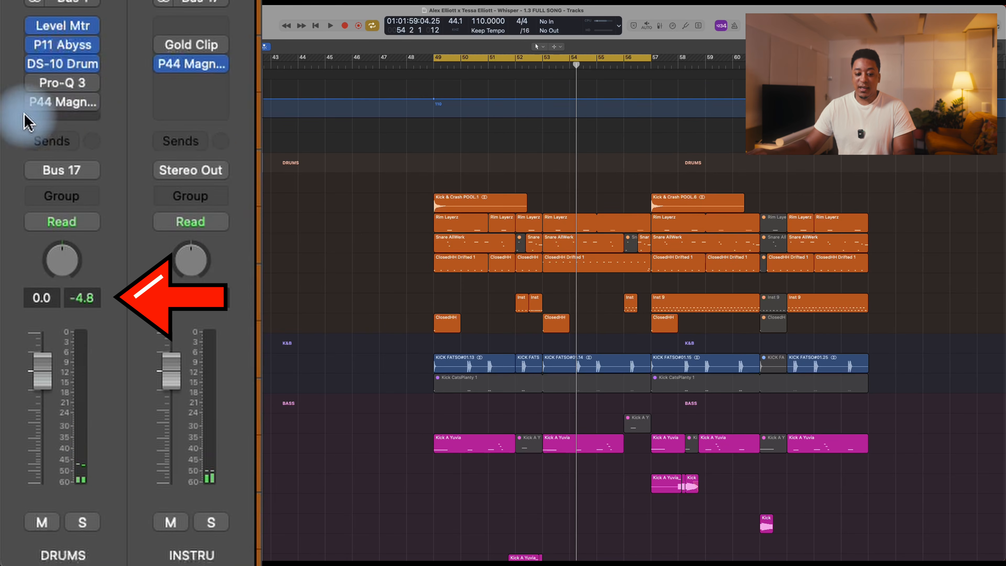
{"action": "mouse_move", "coordinate": [37, 105]}
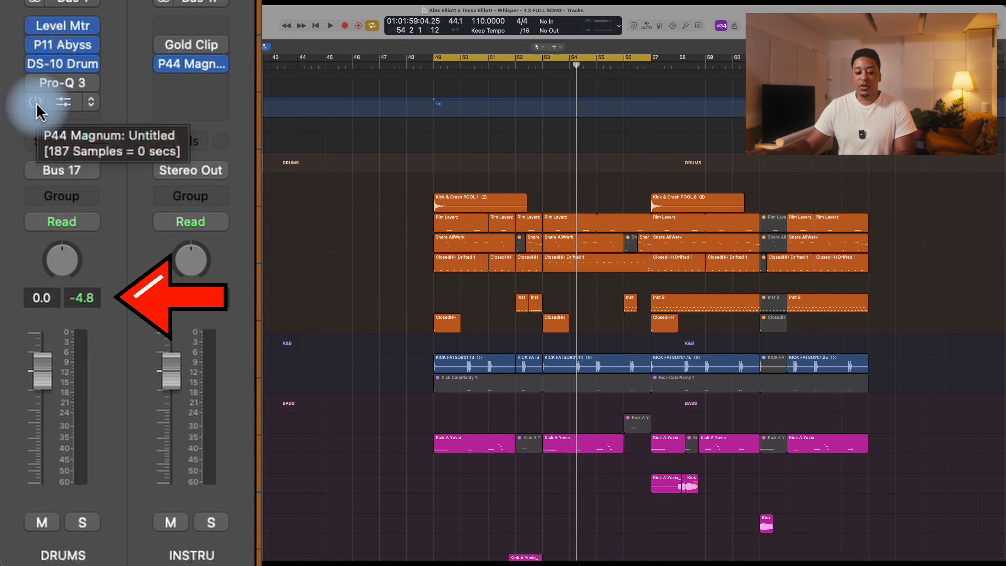
{"action": "key", "text": "space"}
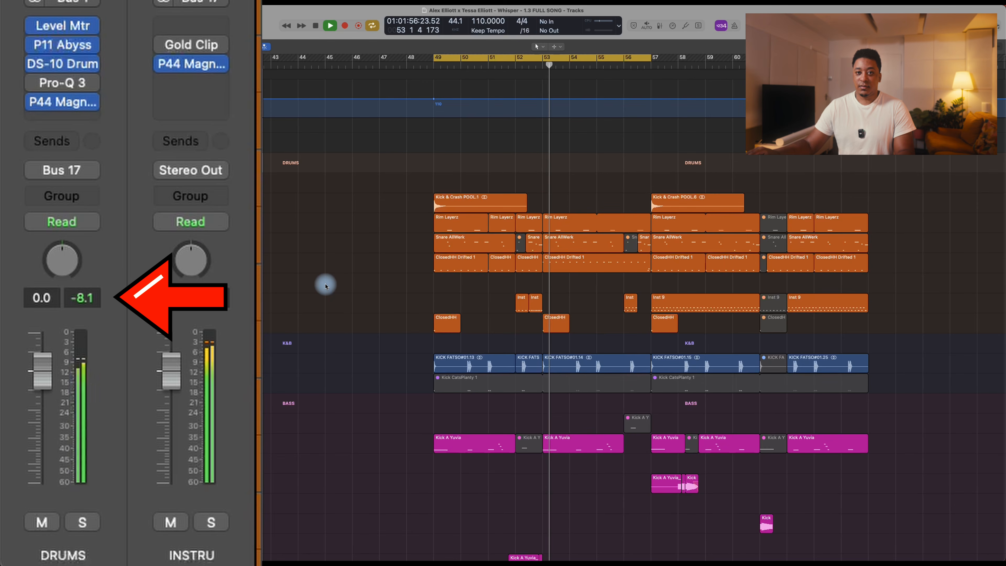
{"action": "key", "text": "space"}
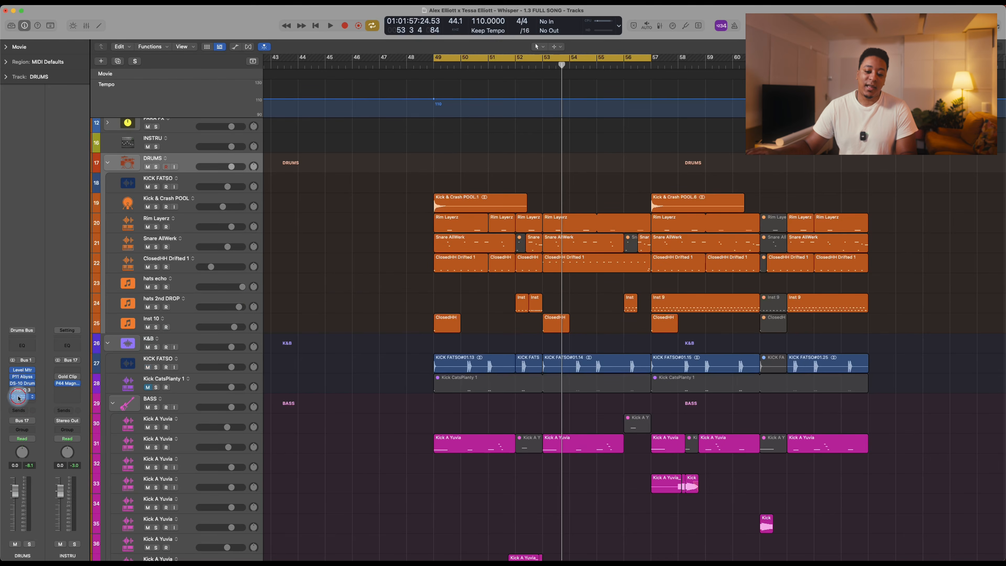
Step: Open the P44 Magnum insert on the DRUMS channel and reposition its plug-in window
{"action": "left_click", "coordinate": [18, 397]}
{"action": "left_click_drag", "start_coordinate": [508, 107], "coordinate": [559, 87]}
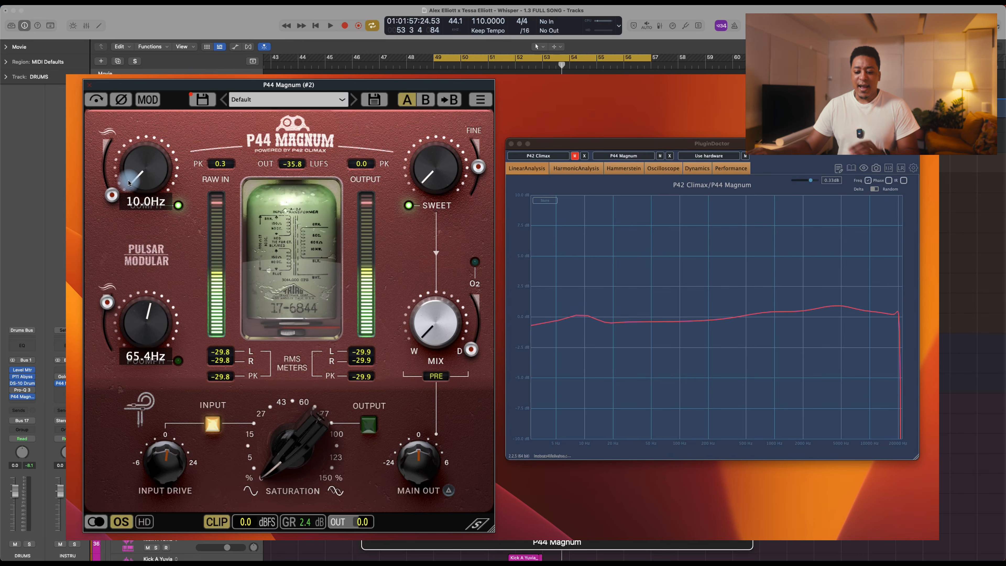
Step: Try different Oomph and Poomph amounts and frequency slider positions in the P44 Magnum instance analysed with PluginDoctor
{"action": "left_click_drag", "start_coordinate": [141, 179], "coordinate": [144, 137]}
{"action": "mouse_move", "coordinate": [106, 193]}
{"action": "left_mouse_down"}
{"action": "mouse_move", "coordinate": [103, 147]}
{"action": "mouse_move", "coordinate": [107, 186]}
{"action": "left_mouse_up"}
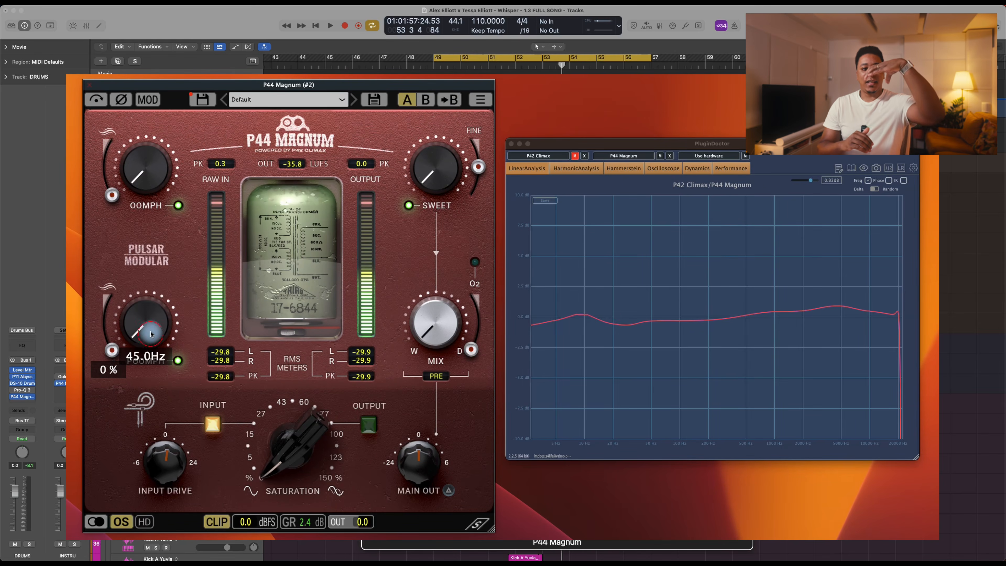
{"action": "left_click_drag", "start_coordinate": [150, 332], "coordinate": [155, 268]}
{"action": "left_click_drag", "start_coordinate": [107, 347], "coordinate": [107, 302]}
{"action": "mouse_move", "coordinate": [144, 334]}
{"action": "left_mouse_down"}
{"action": "mouse_move", "coordinate": [144, 348]}
{"action": "mouse_move", "coordinate": [145, 303]}
{"action": "mouse_move", "coordinate": [144, 319]}
{"action": "left_mouse_up"}
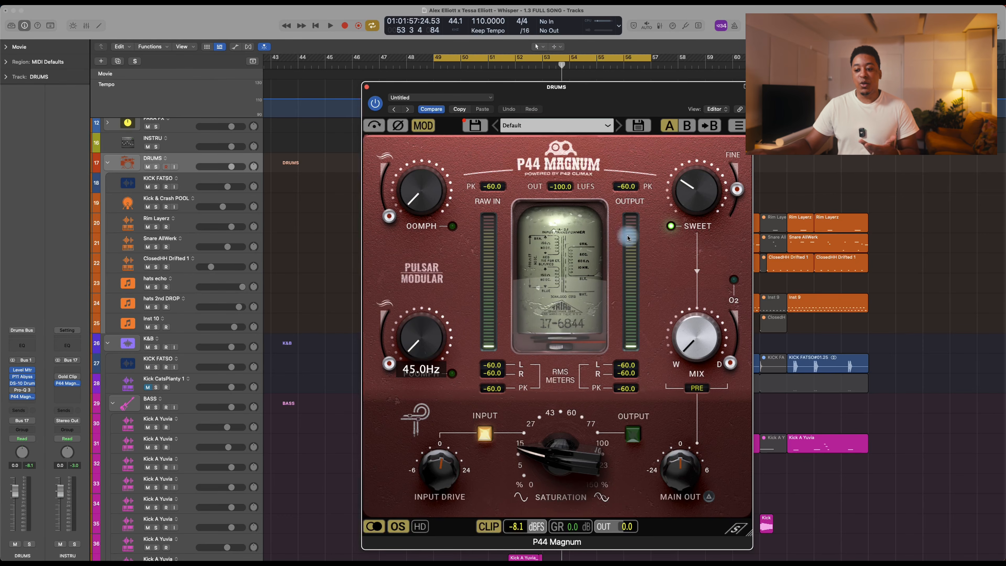
Step: Try raising the Oomph amount on the DRUMS instance of P44 Magnum and close the plug-in window
{"action": "left_click", "coordinate": [688, 203]}
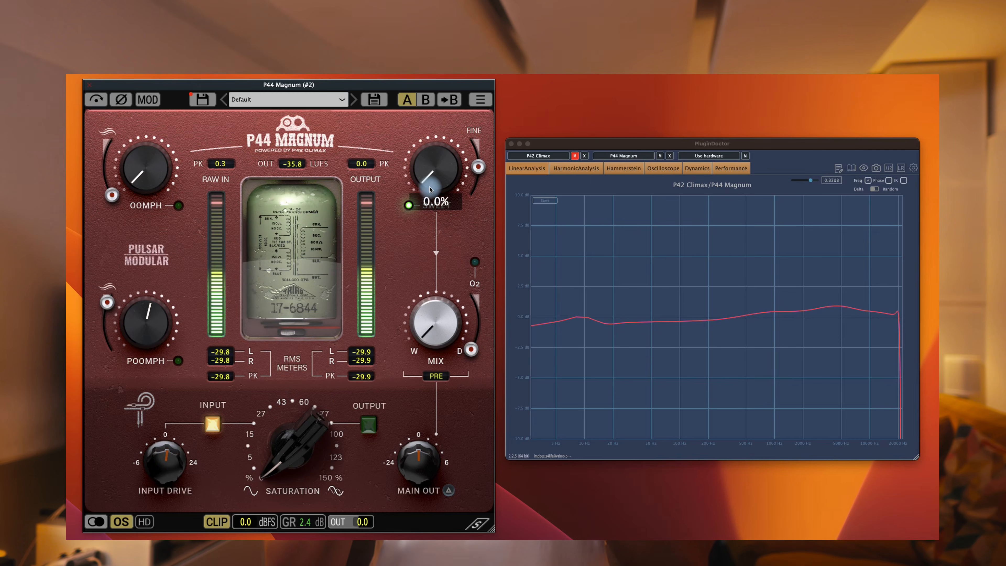
{"action": "left_click_drag", "start_coordinate": [430, 190], "coordinate": [430, 95]}
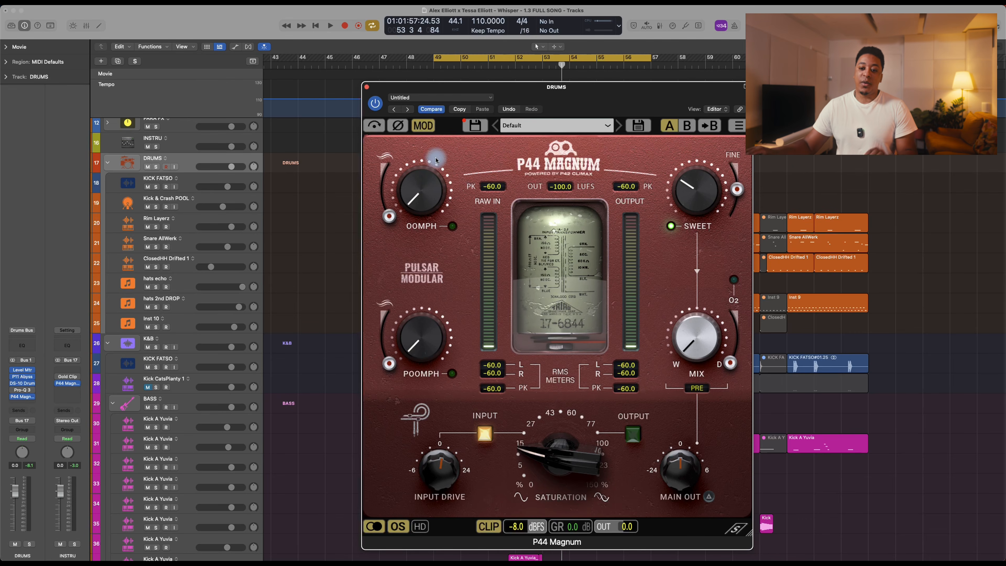
{"action": "left_click", "coordinate": [368, 88]}
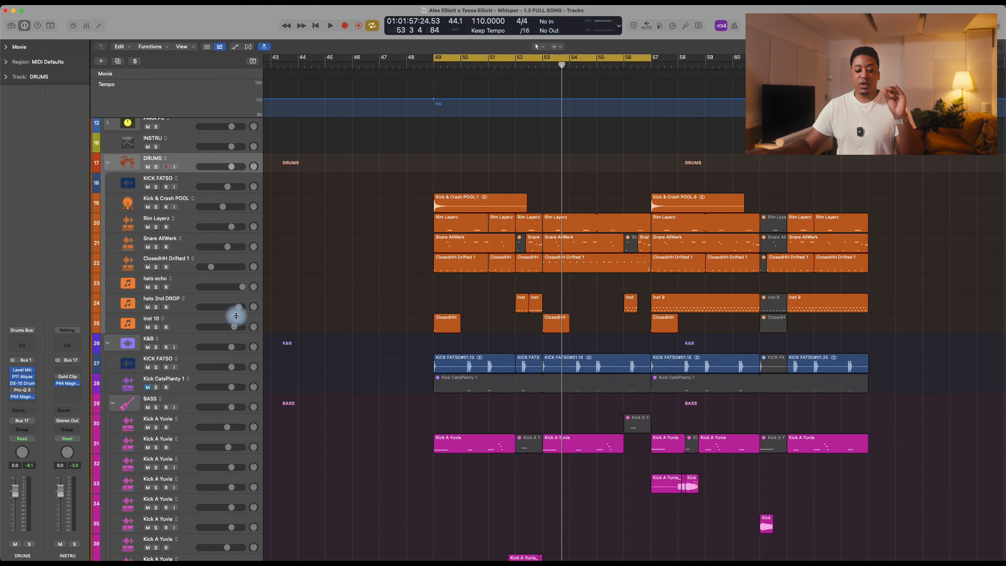
Step: Select the K&B stack and play part of the cycle range with P44 Magnum bypassed to check its peak level
{"action": "left_click", "coordinate": [192, 340]}
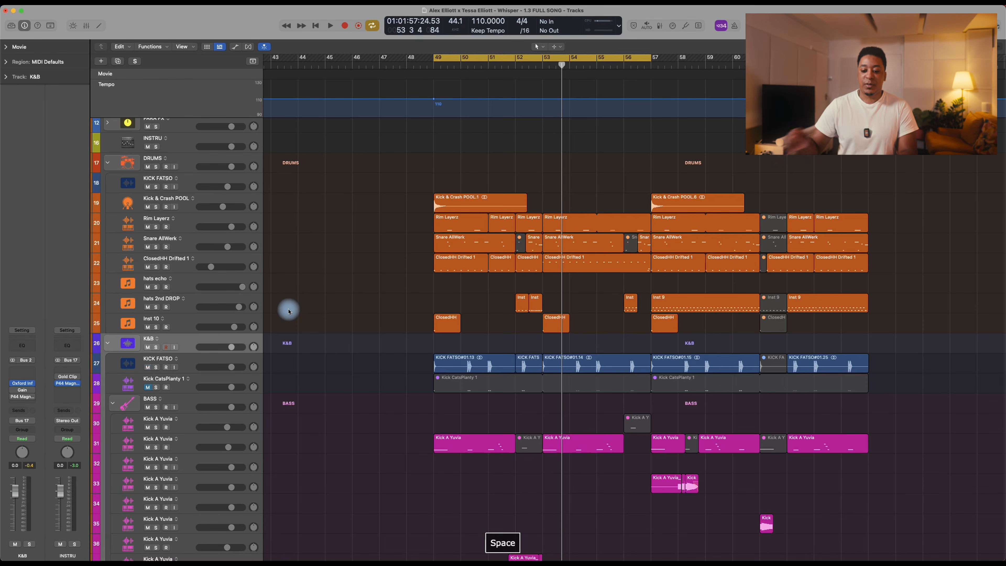
{"action": "key", "text": "space"}
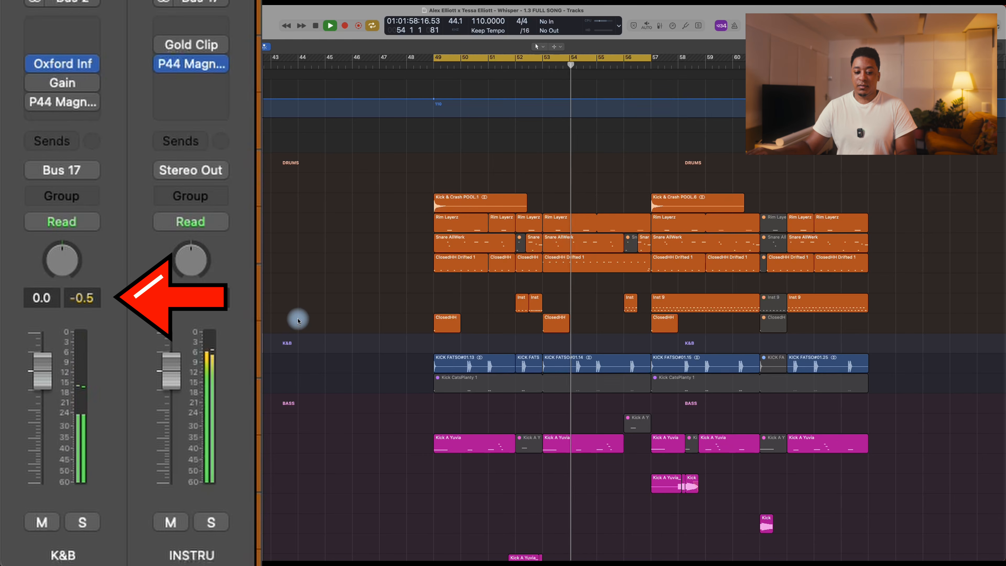
{"action": "key", "text": "space"}
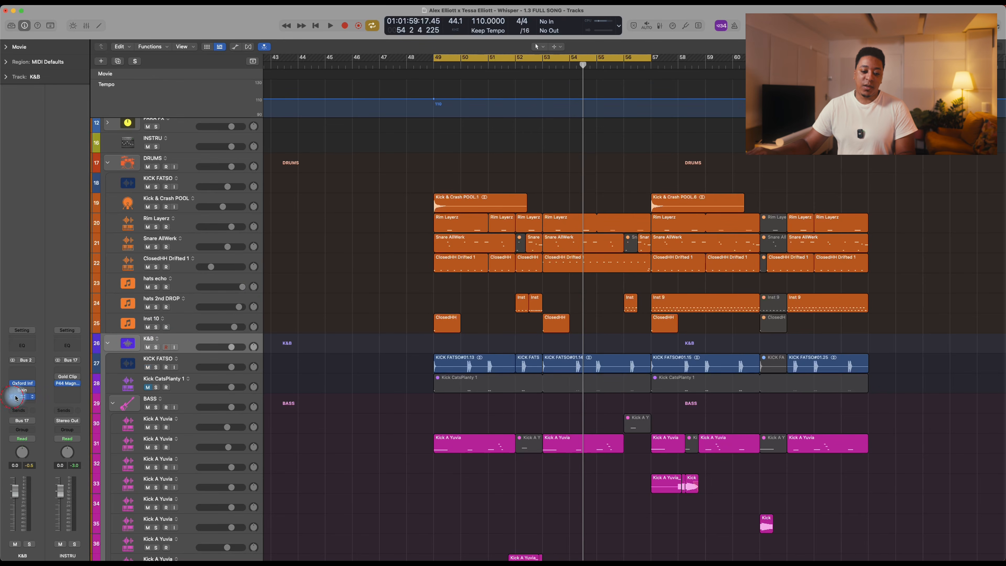
Step: Enable and open P44 Magnum on the K&B channel, and replay the cycle range to compare peak levels
{"action": "left_click", "coordinate": [23, 397]}
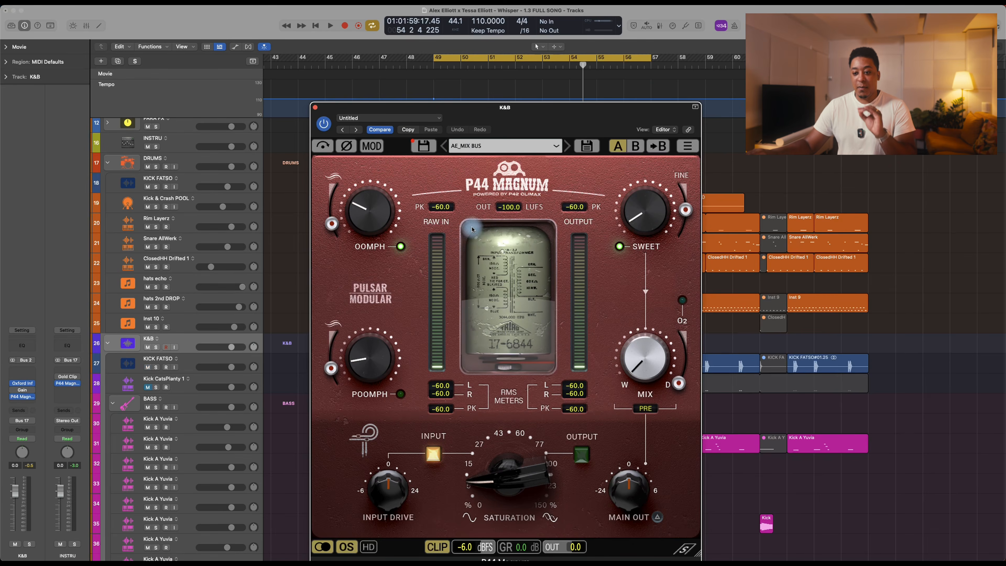
{"action": "left_click_drag", "start_coordinate": [474, 115], "coordinate": [521, 106]}
{"action": "mouse_move", "coordinate": [363, 193]}
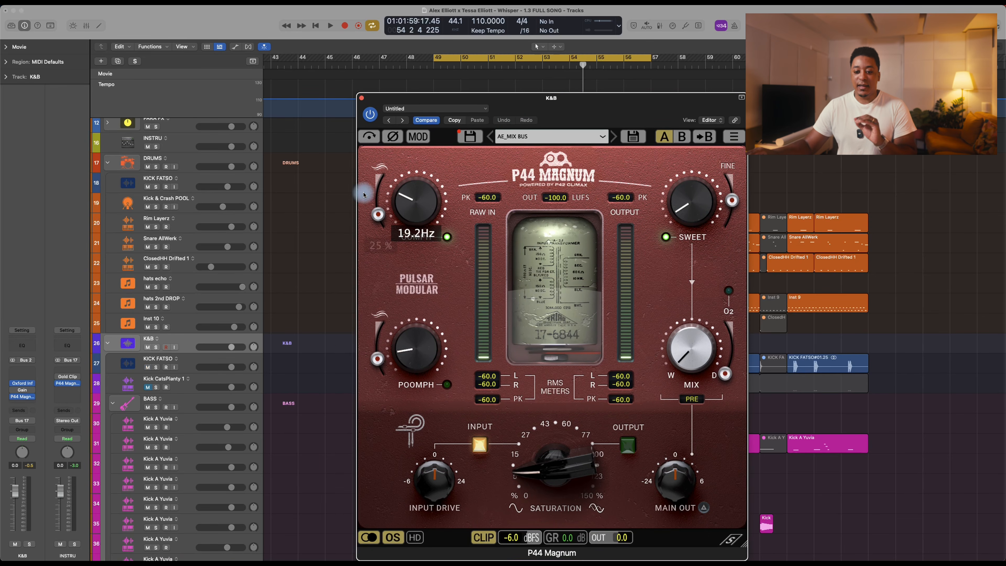
{"action": "key", "text": "space"}
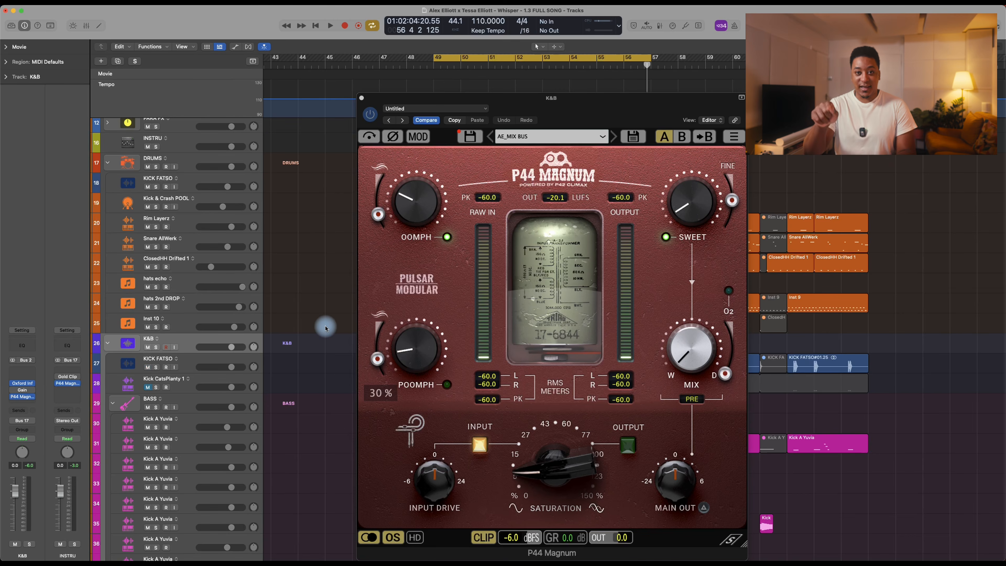
Step: Try raising the Saturation of the K&B instance of P44 Magnum to 105.6% during playback
{"action": "key", "text": "space"}
{"action": "left_click_drag", "start_coordinate": [539, 458], "coordinate": [560, 411]}
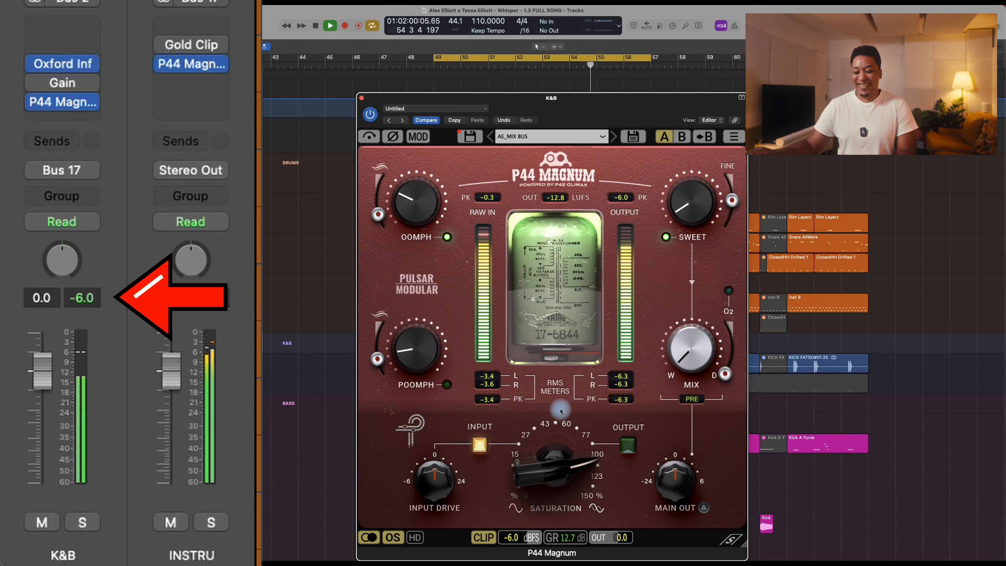
{"action": "mouse_move", "coordinate": [560, 441]}
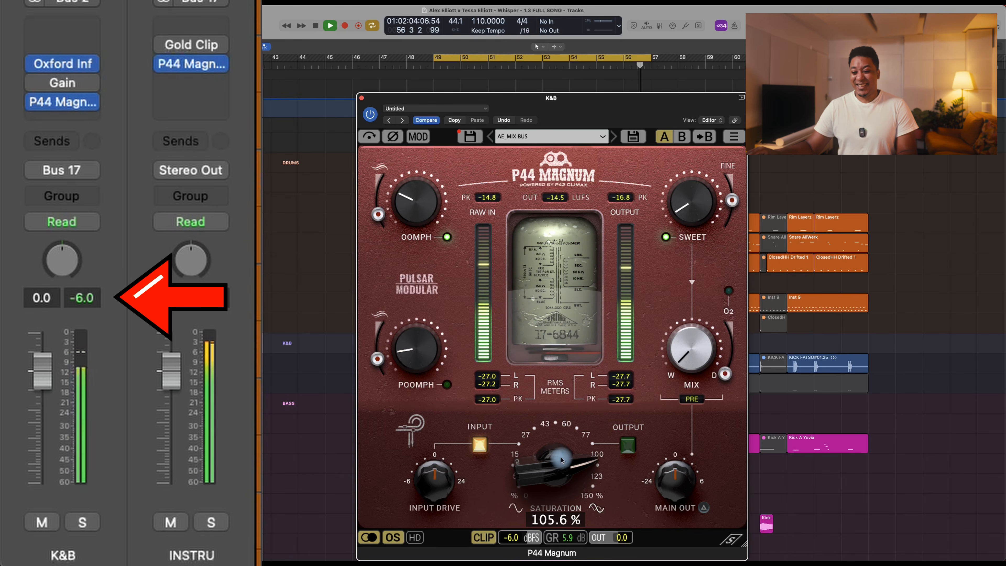
{"action": "key", "text": "space"}
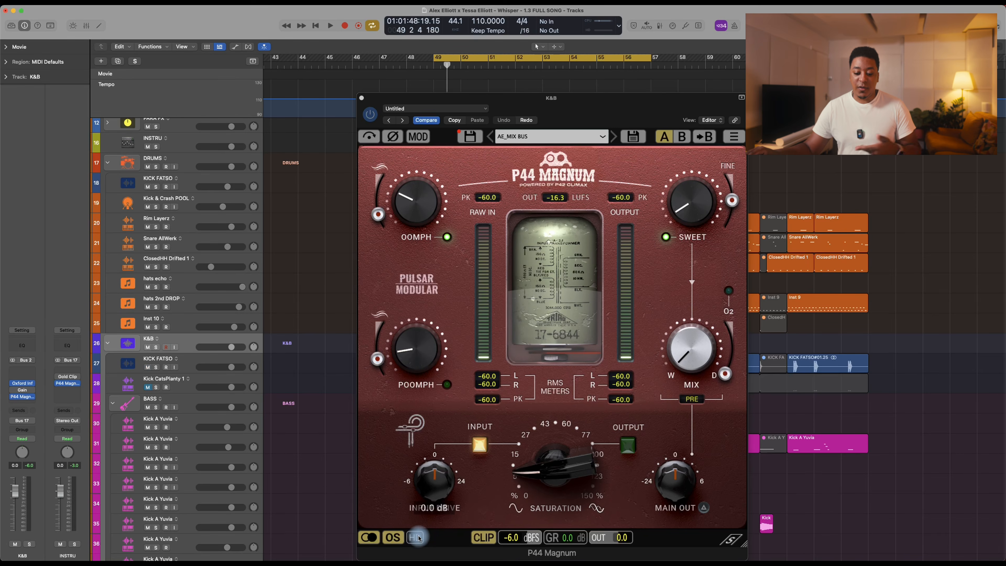
Step: Switch the HD mode of the K&B instance of P44 Magnum to INTEL
{"action": "left_click", "coordinate": [421, 537]}
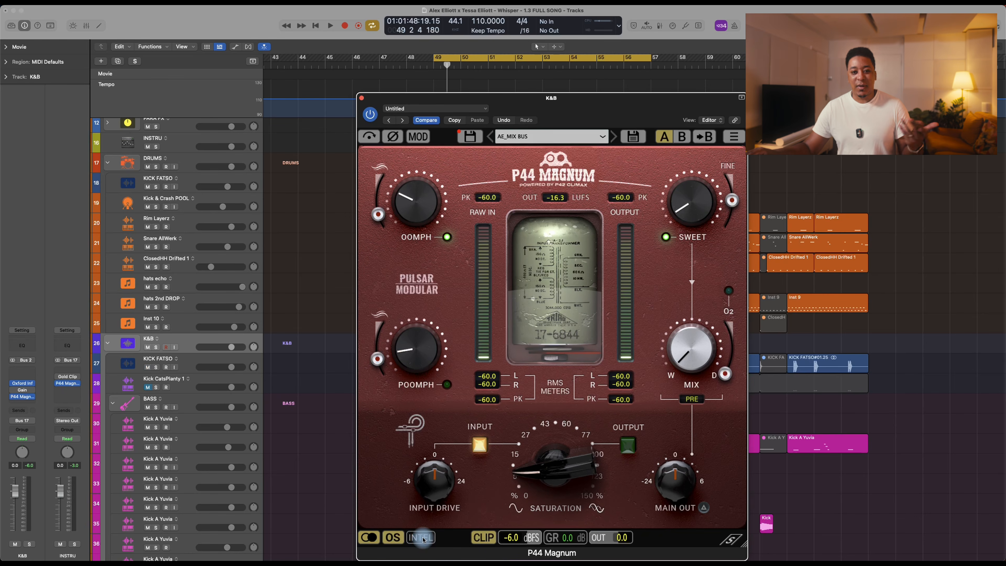